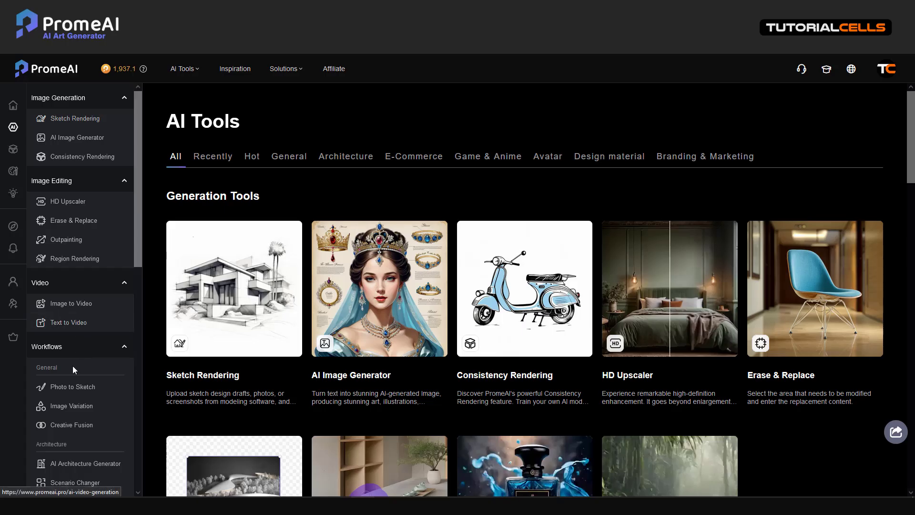
{"action": "scroll", "coordinate": [68, 308], "scroll_direction": "down", "scroll_amount": 2}
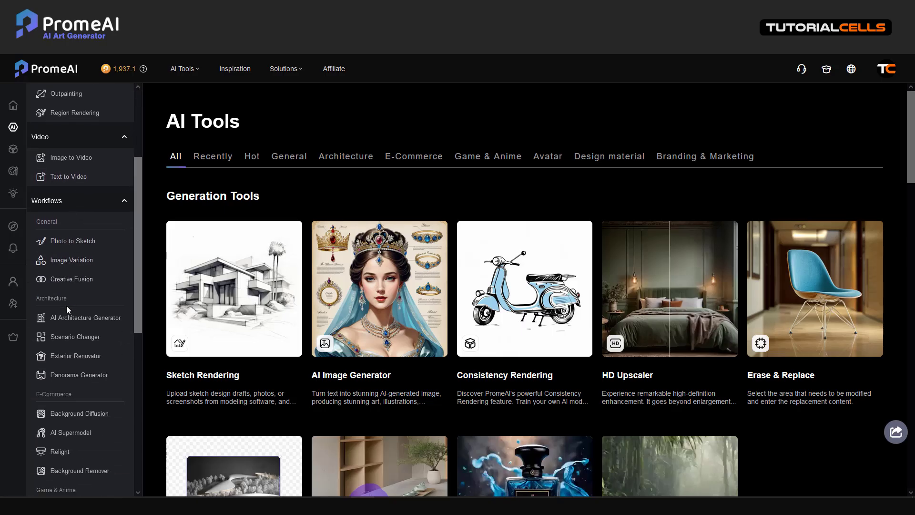
Open the Photo to Sketch workflow and browse its Discover & Remix line-drawing examples
{"action": "left_click", "coordinate": [72, 243]}
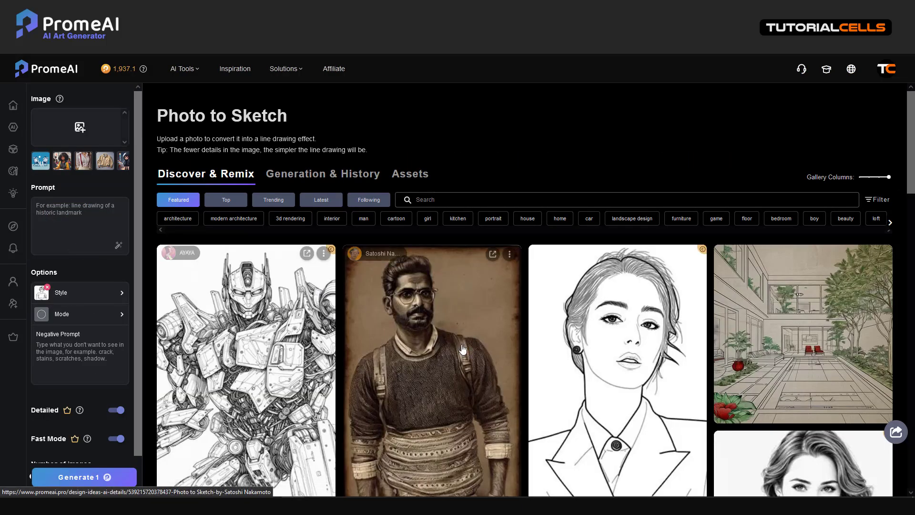
{"action": "scroll", "coordinate": [622, 344], "scroll_direction": "down", "scroll_amount": 1}
{"action": "scroll", "coordinate": [622, 344], "scroll_direction": "down", "scroll_amount": 8}
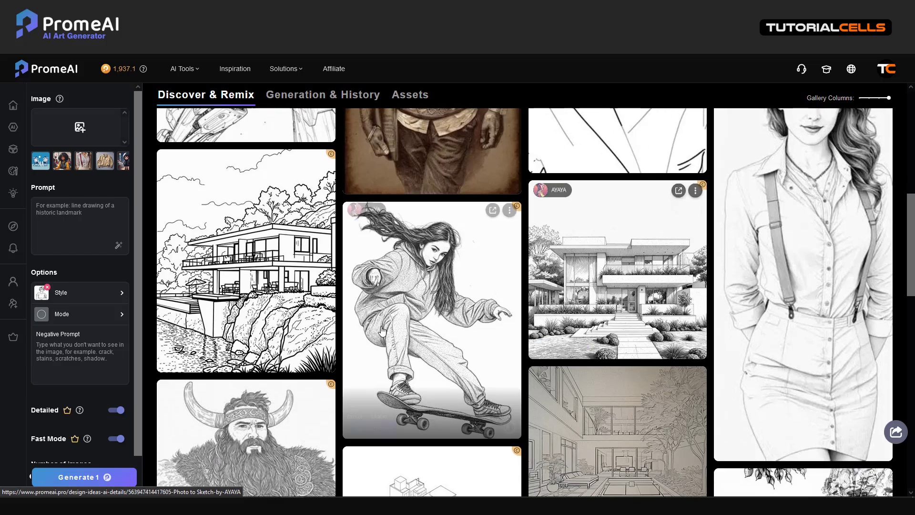
{"action": "scroll", "coordinate": [367, 288], "scroll_direction": "up", "scroll_amount": 4}
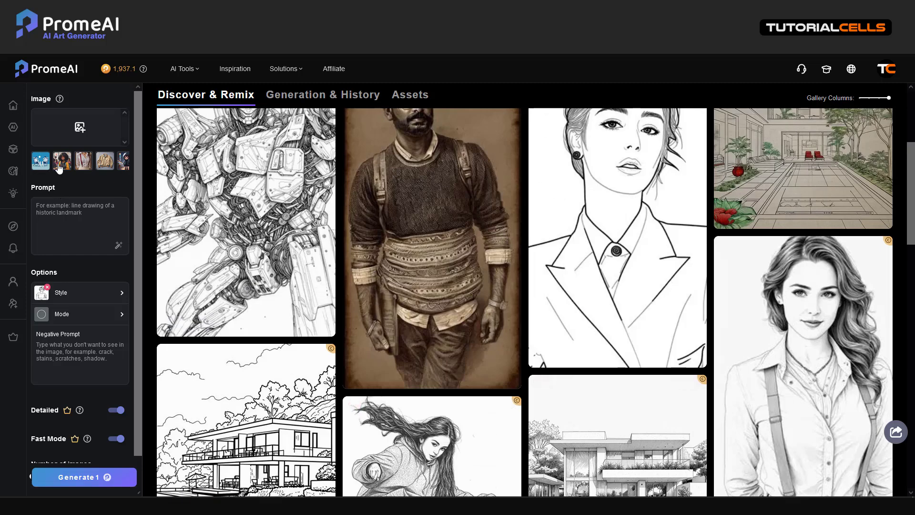
Load the young girl in the floral dress from Assets as the input image
{"action": "left_click", "coordinate": [79, 127]}
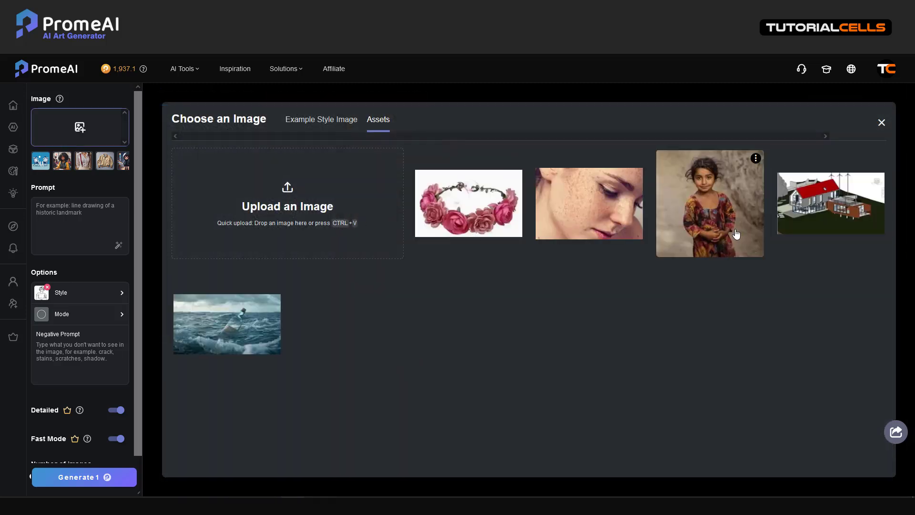
{"action": "left_click", "coordinate": [736, 233]}
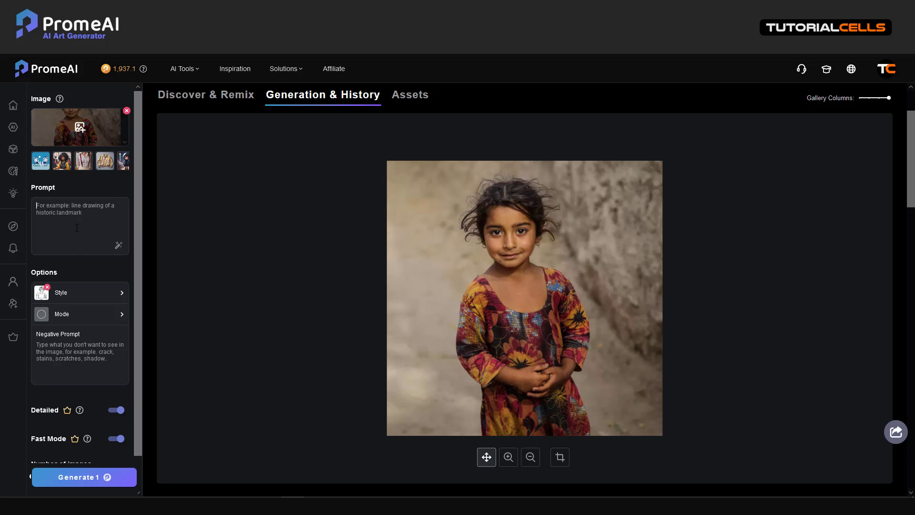
Review the Design Sketch styles and the Precise/Outline mode options, then check the account plan
{"action": "left_click", "coordinate": [71, 300]}
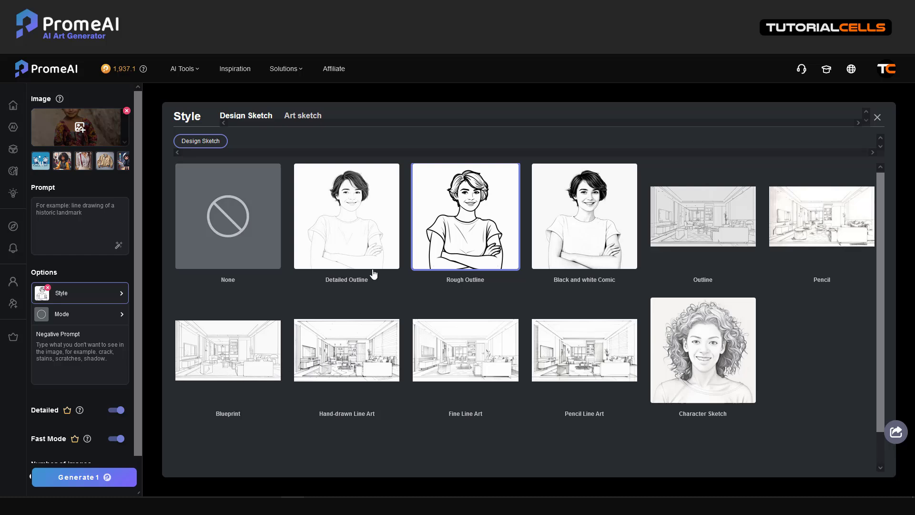
{"action": "left_click", "coordinate": [89, 322]}
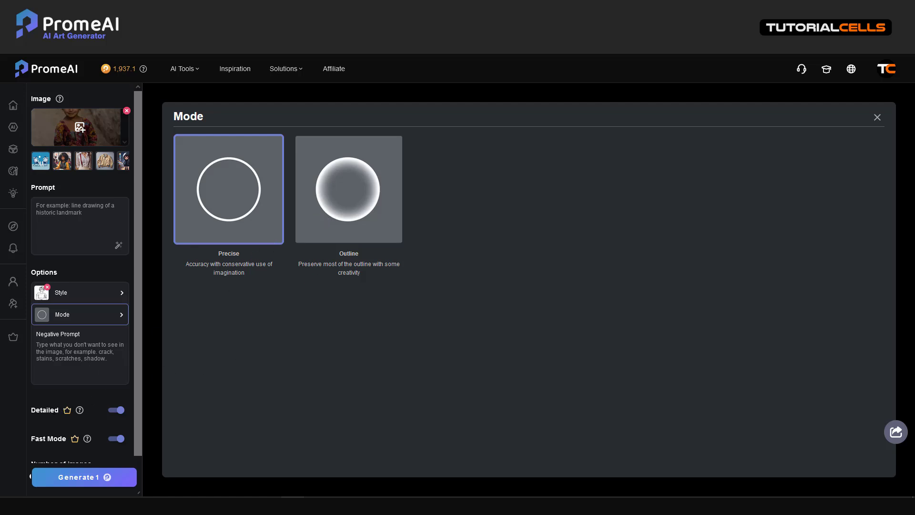
{"action": "left_click", "coordinate": [885, 72]}
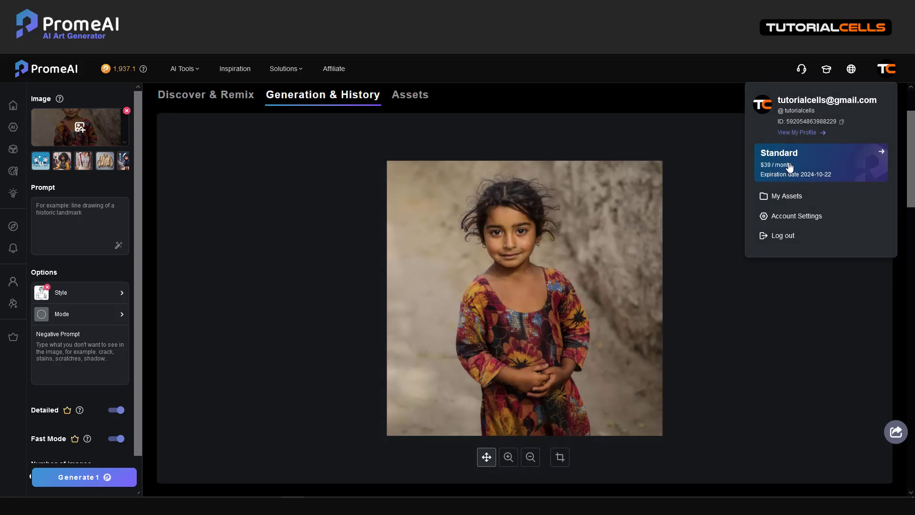
Close the account details and scroll the settings to Number of images, set to one
{"action": "left_click", "coordinate": [284, 273]}
{"action": "mouse_move", "coordinate": [80, 414]}
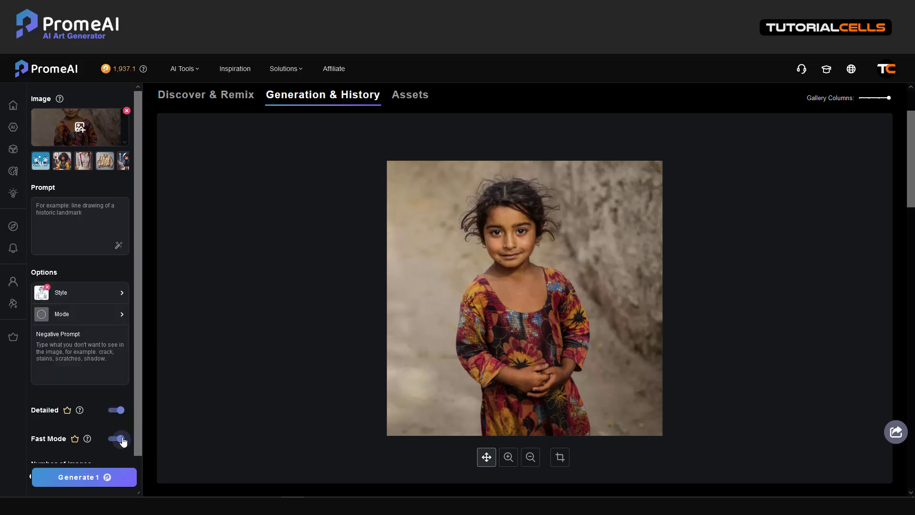
{"action": "scroll", "coordinate": [107, 426], "scroll_direction": "down", "scroll_amount": 1}
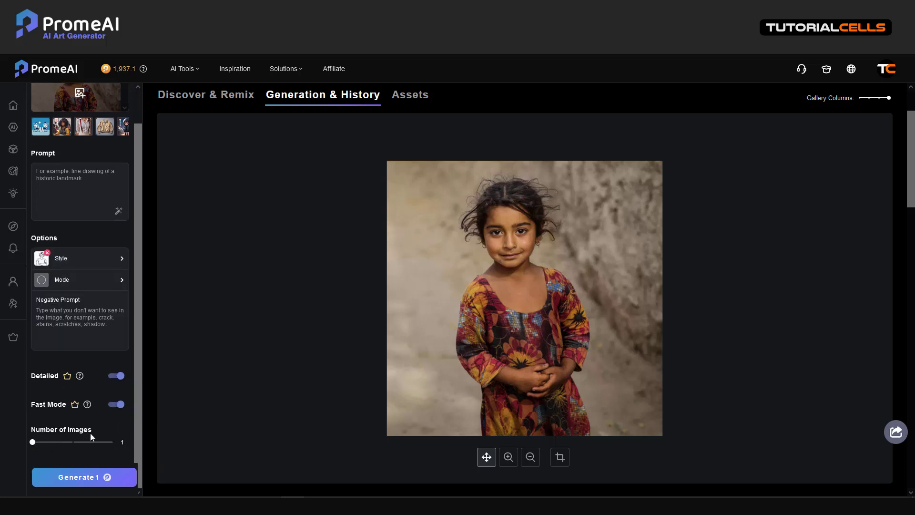
{"action": "scroll", "coordinate": [412, 379], "scroll_direction": "down", "scroll_amount": 5}
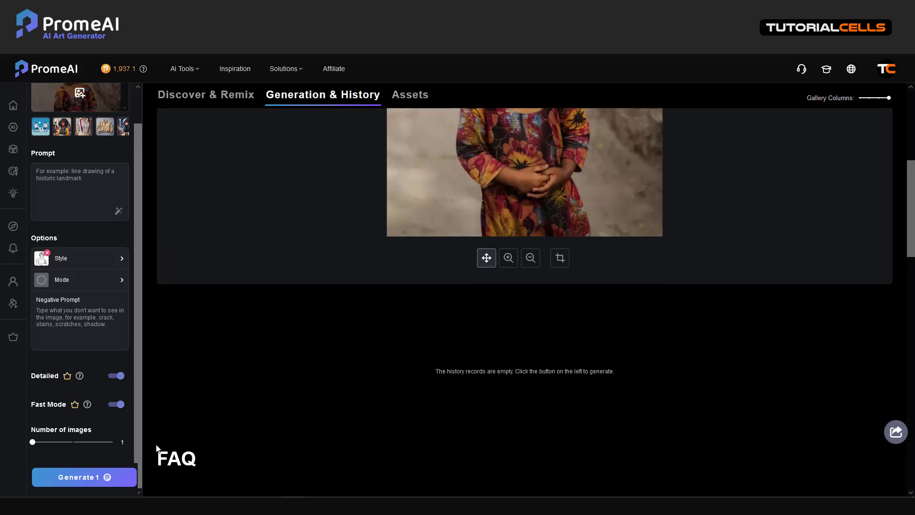
Generate the floral-dress girl's line sketch, view it full-size, and close the viewer
{"action": "left_click", "coordinate": [104, 477]}
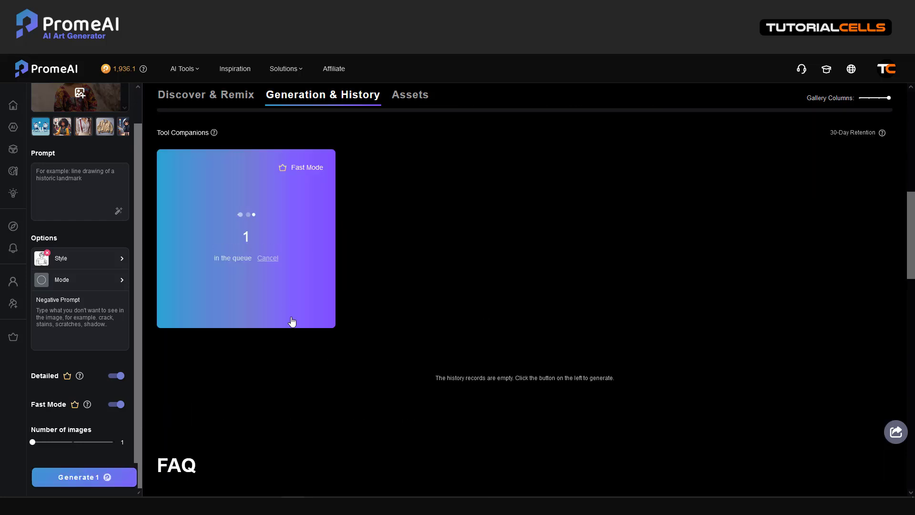
{"action": "scroll", "coordinate": [60, 159], "scroll_direction": "up", "scroll_amount": 1}
{"action": "scroll", "coordinate": [60, 159], "scroll_direction": "up", "scroll_amount": 1}
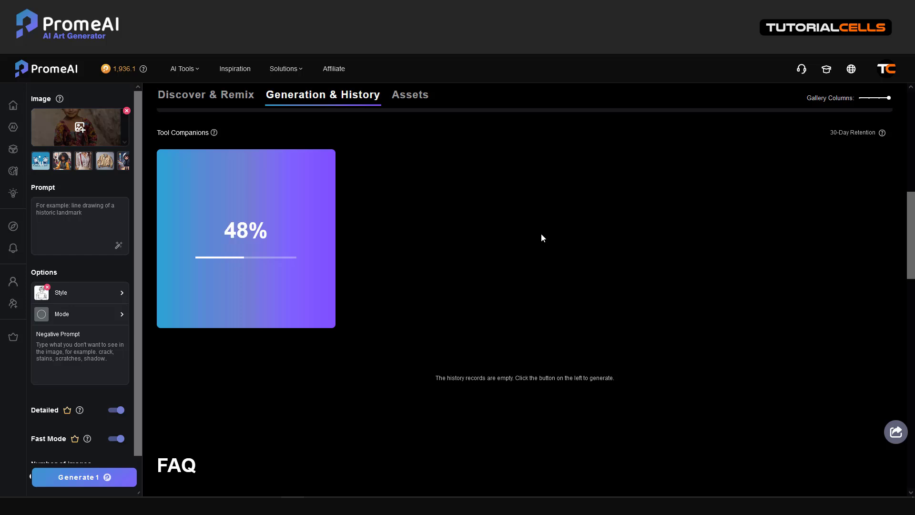
{"action": "scroll", "coordinate": [660, 139], "scroll_direction": "up", "scroll_amount": 1}
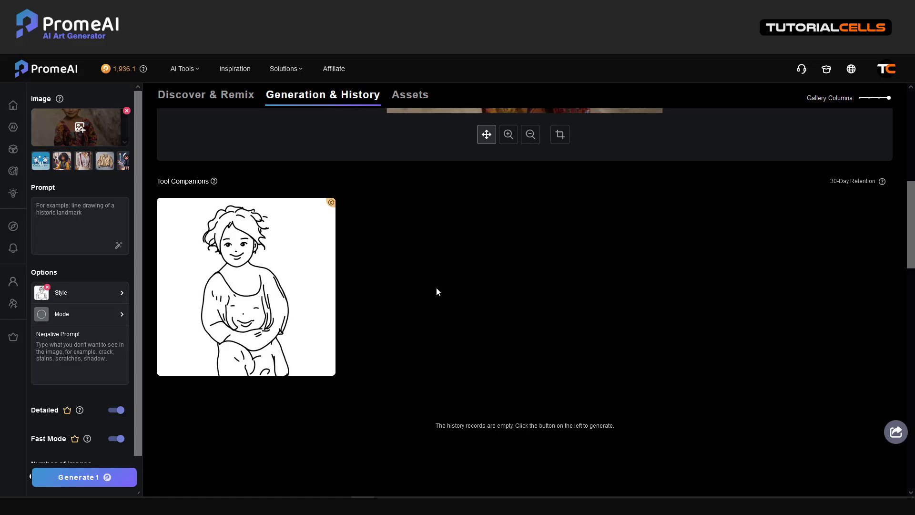
{"action": "left_click", "coordinate": [278, 274]}
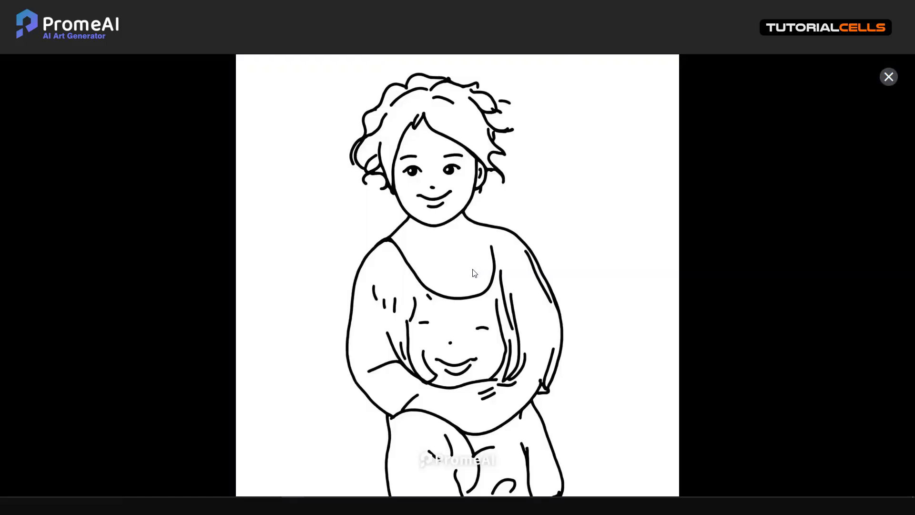
{"action": "left_click", "coordinate": [888, 77]}
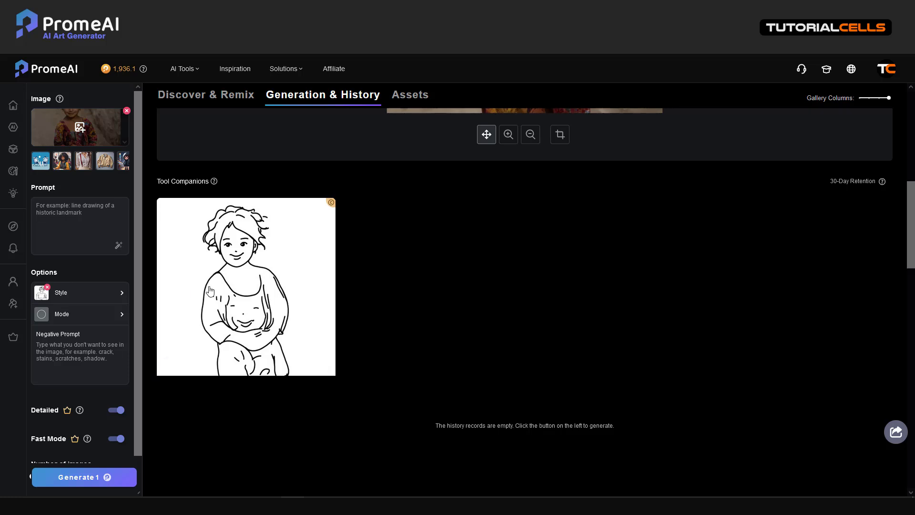
Load the classroom girl example and generate its Design Sketch-Detailed Outline drawing
{"action": "left_click", "coordinate": [58, 164]}
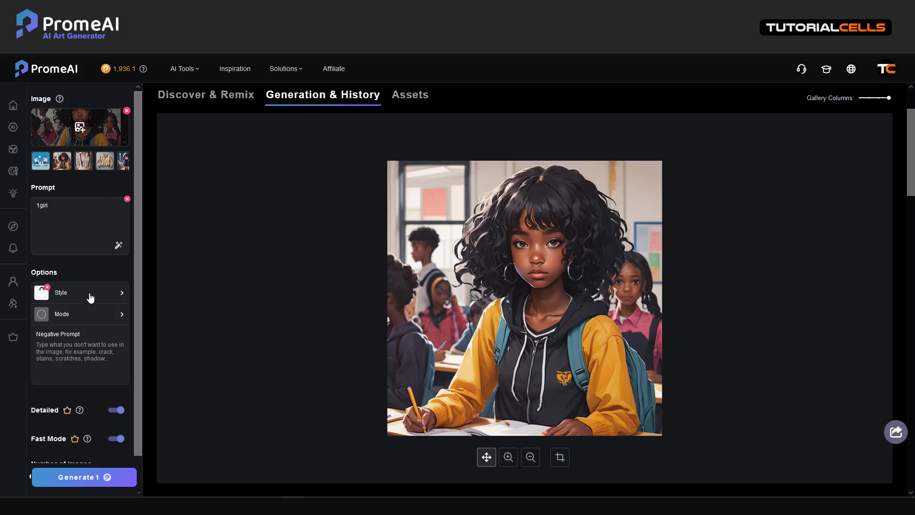
{"action": "left_click", "coordinate": [116, 474]}
{"action": "scroll", "coordinate": [119, 371], "scroll_direction": "down", "scroll_amount": 1}
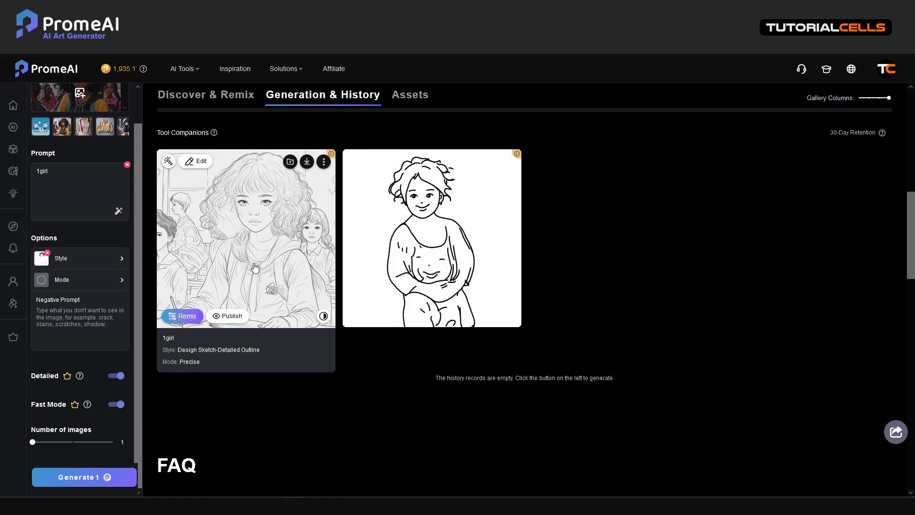
{"action": "left_click", "coordinate": [475, 259]}
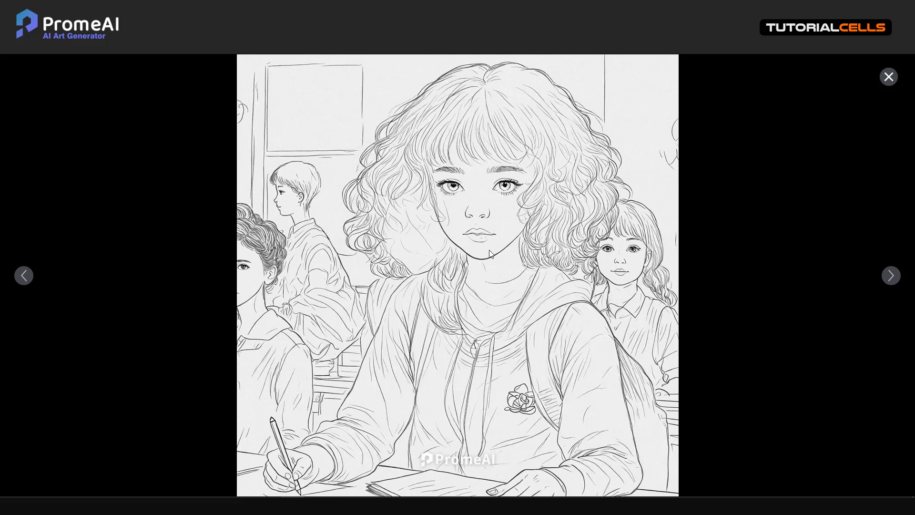
{"action": "mouse_move", "coordinate": [448, 477]}
{"action": "left_click", "coordinate": [504, 476]}
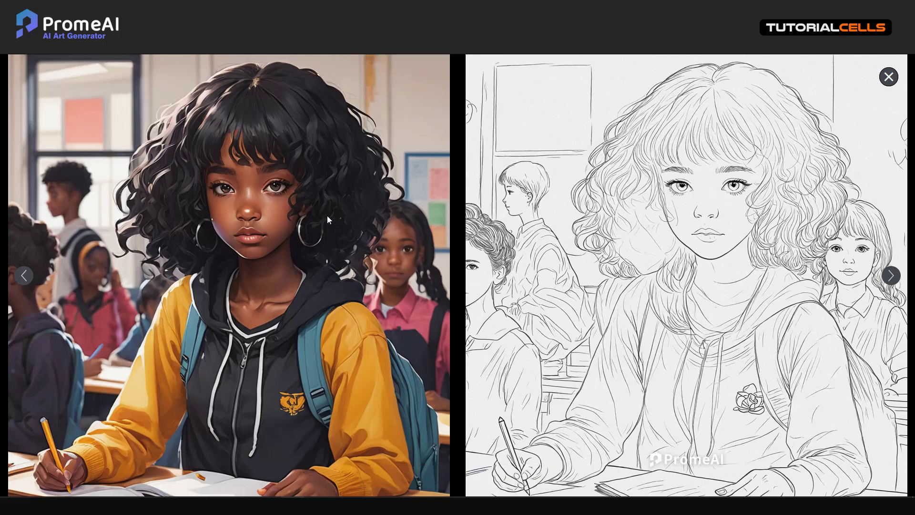
{"action": "left_click", "coordinate": [888, 76]}
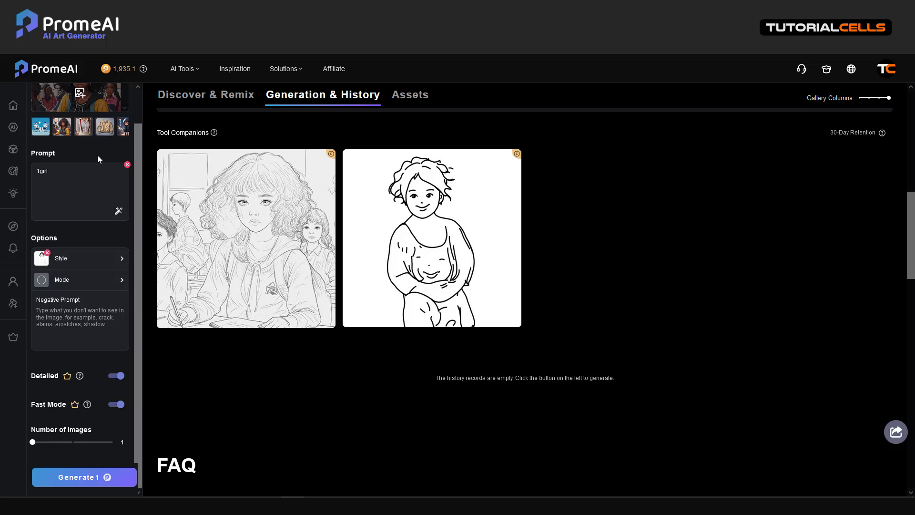
{"action": "scroll", "coordinate": [121, 138], "scroll_direction": "up", "scroll_amount": 1}
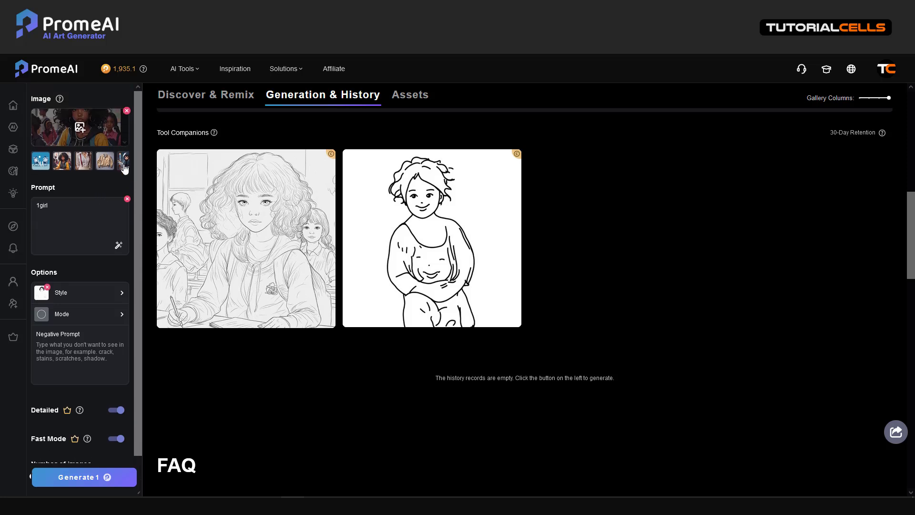
Load the hooded little girl example, switch to Outline mode, and choose the Character Sketch style
{"action": "left_click", "coordinate": [124, 168]}
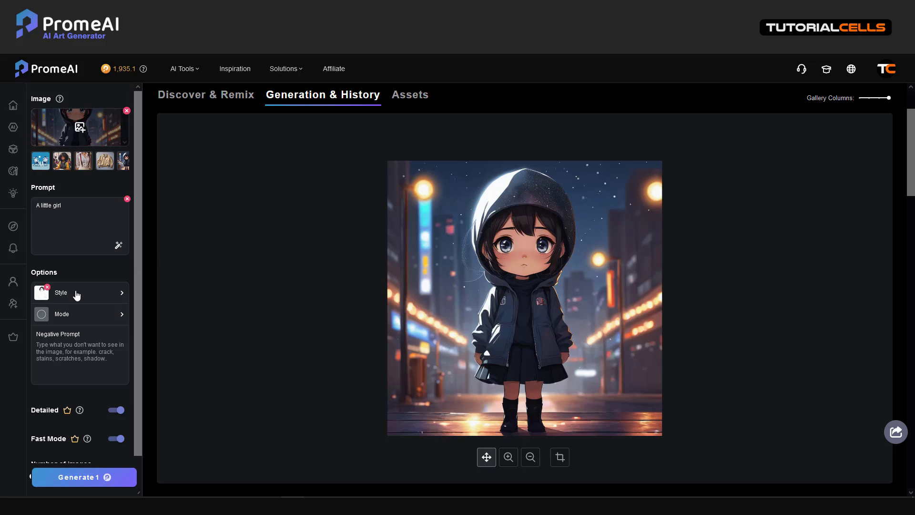
{"action": "left_click", "coordinate": [90, 316]}
{"action": "left_click", "coordinate": [333, 233]}
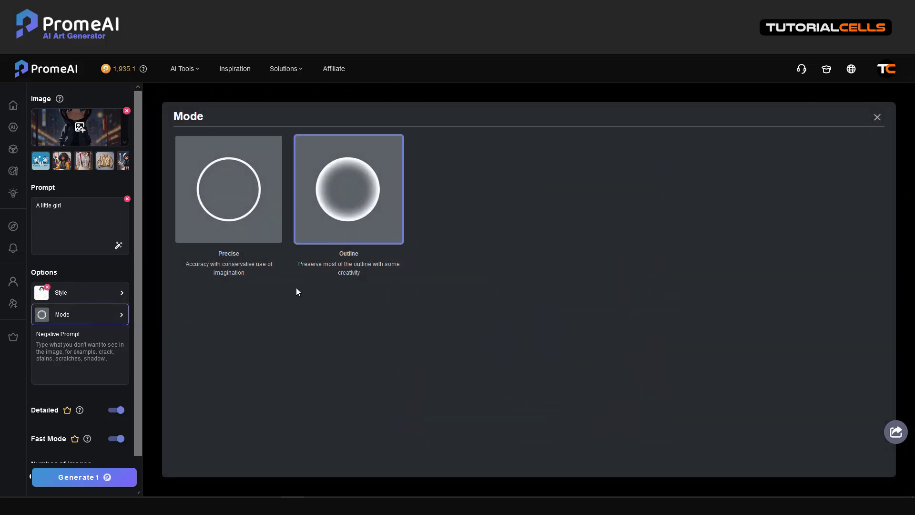
{"action": "left_click", "coordinate": [82, 299]}
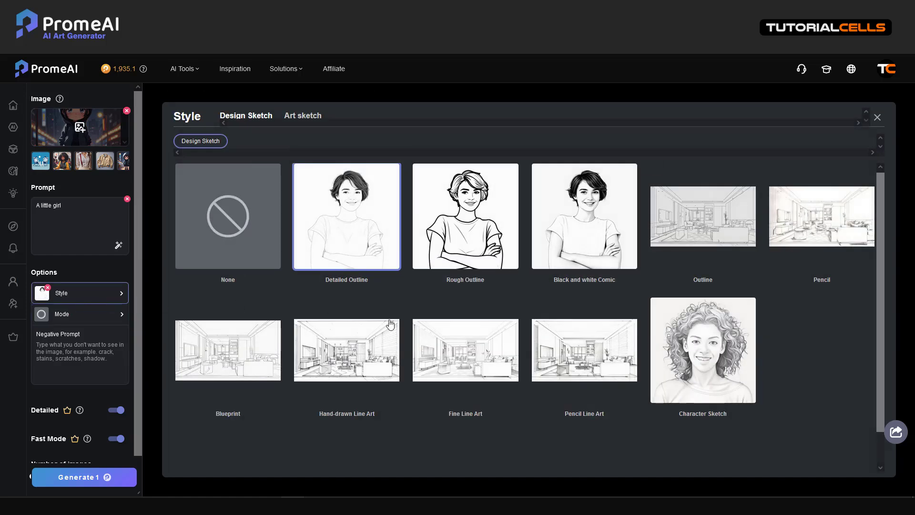
{"action": "left_click", "coordinate": [710, 356]}
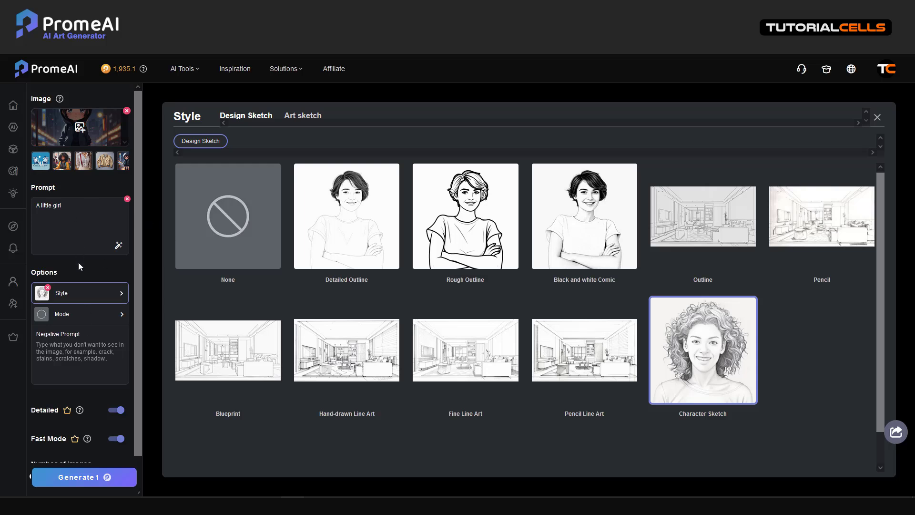
Close the style options and review the long meadow-girl prompt, selecting part of it
{"action": "left_click", "coordinate": [107, 248]}
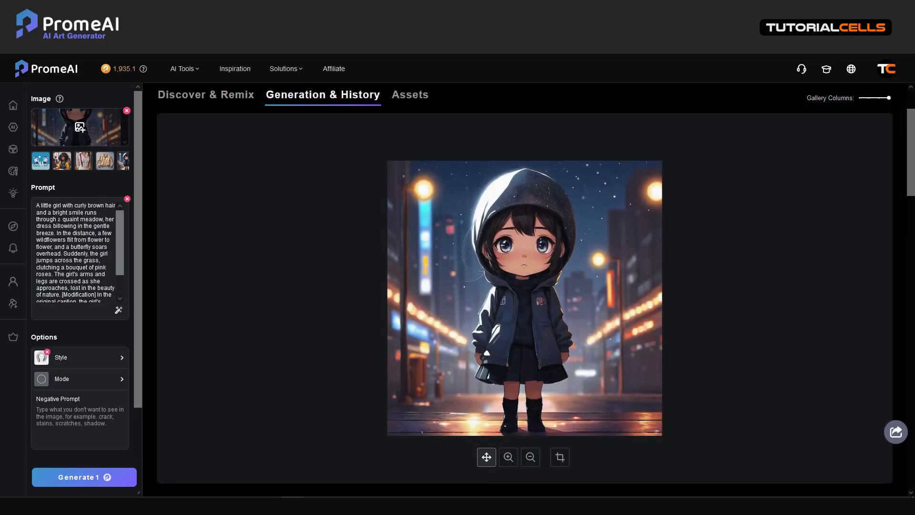
{"action": "scroll", "coordinate": [96, 219], "scroll_direction": "down", "scroll_amount": 5}
{"action": "scroll", "coordinate": [87, 253], "scroll_direction": "up", "scroll_amount": 3}
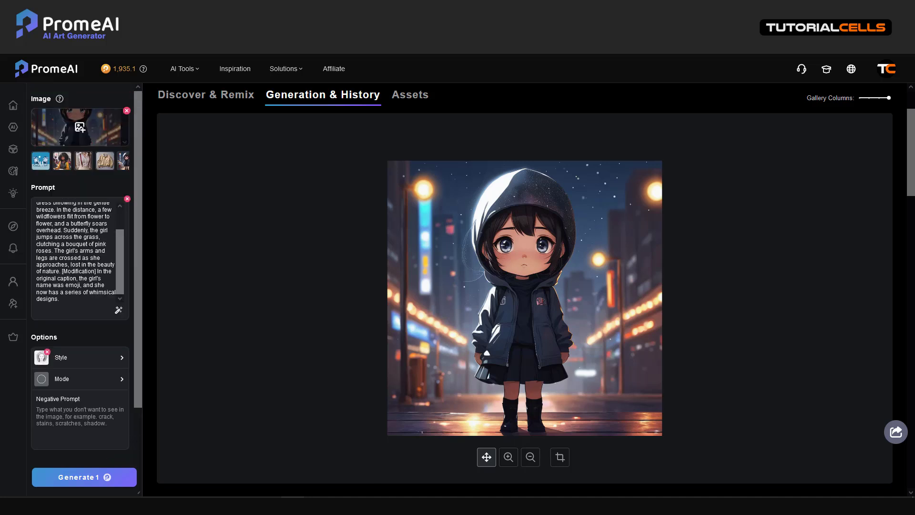
{"action": "left_click_drag", "start_coordinate": [80, 251], "coordinate": [110, 264]}
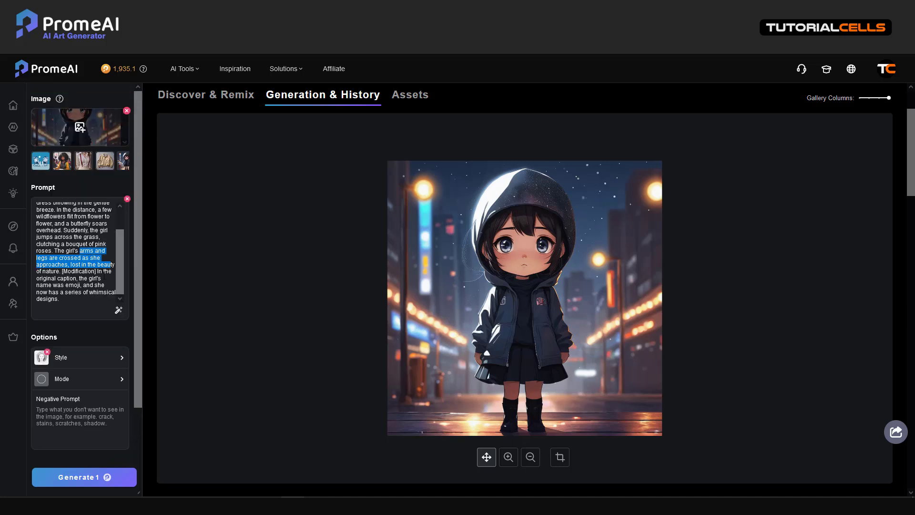
{"action": "scroll", "coordinate": [125, 245], "scroll_direction": "up", "scroll_amount": 1}
{"action": "scroll", "coordinate": [125, 244], "scroll_direction": "up", "scroll_amount": 1}
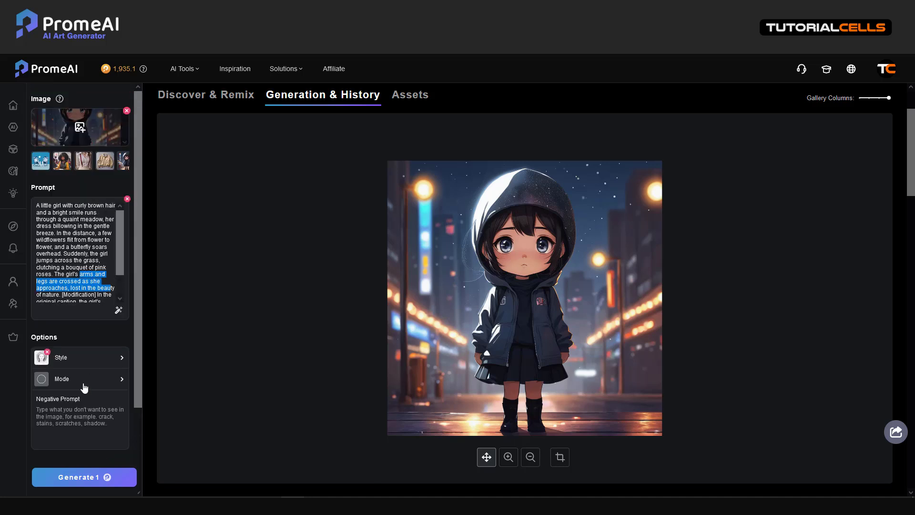
Generate the Character Sketch of the hooded girl from her meadow prompt
{"action": "left_click", "coordinate": [78, 477]}
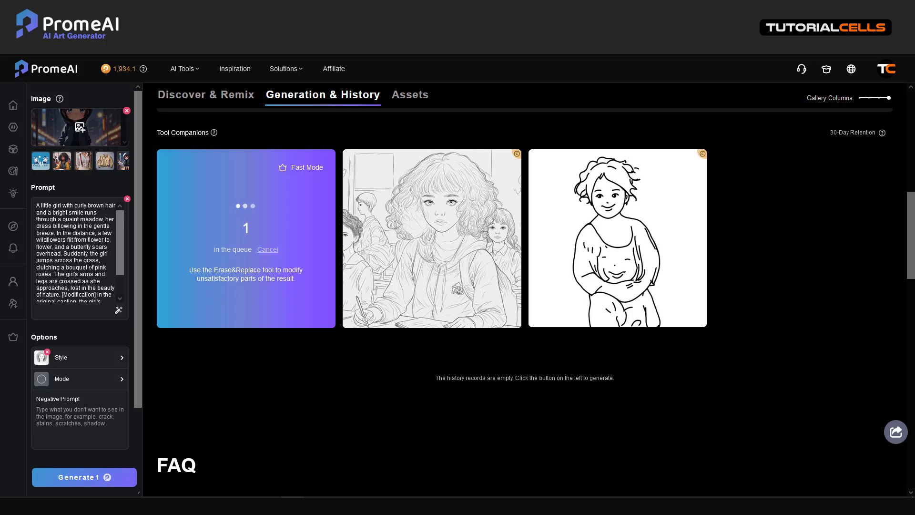
{"action": "scroll", "coordinate": [91, 266], "scroll_direction": "down", "scroll_amount": 2}
{"action": "scroll", "coordinate": [76, 252], "scroll_direction": "up", "scroll_amount": 2}
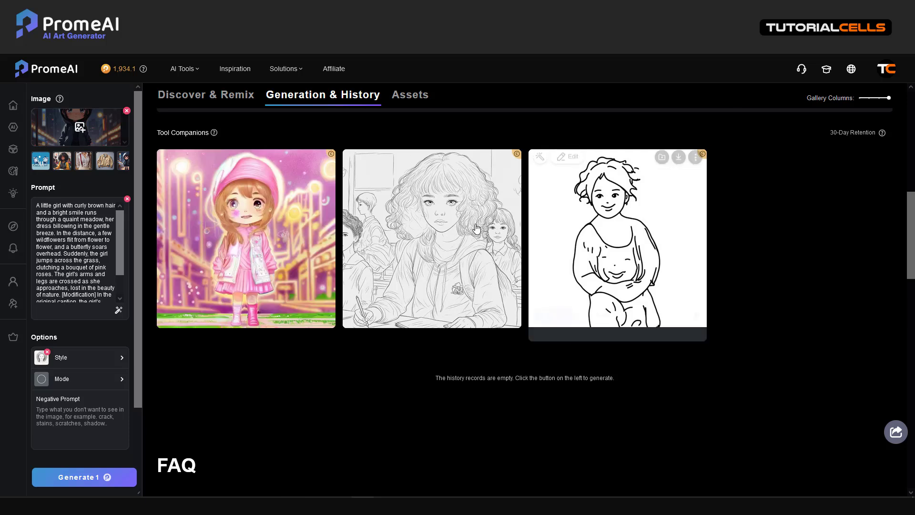
{"action": "mouse_move", "coordinate": [334, 265]}
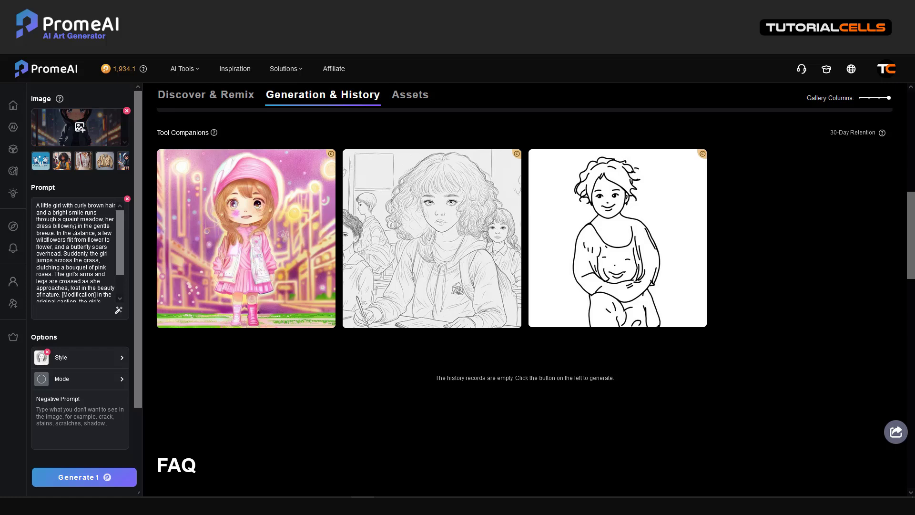
{"action": "left_click_drag", "start_coordinate": [49, 220], "coordinate": [100, 281]}
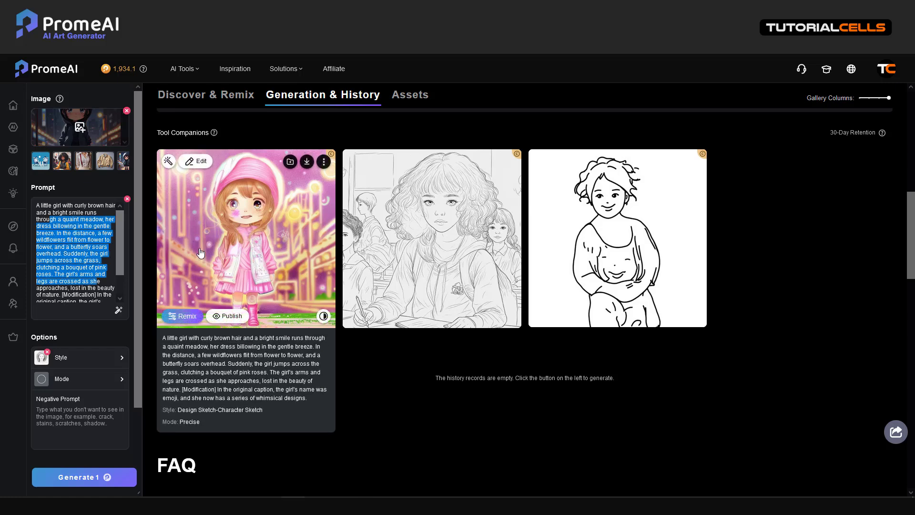
View the pink girl result full-screen and sweep the before/after slider against the original
{"action": "left_click", "coordinate": [227, 248]}
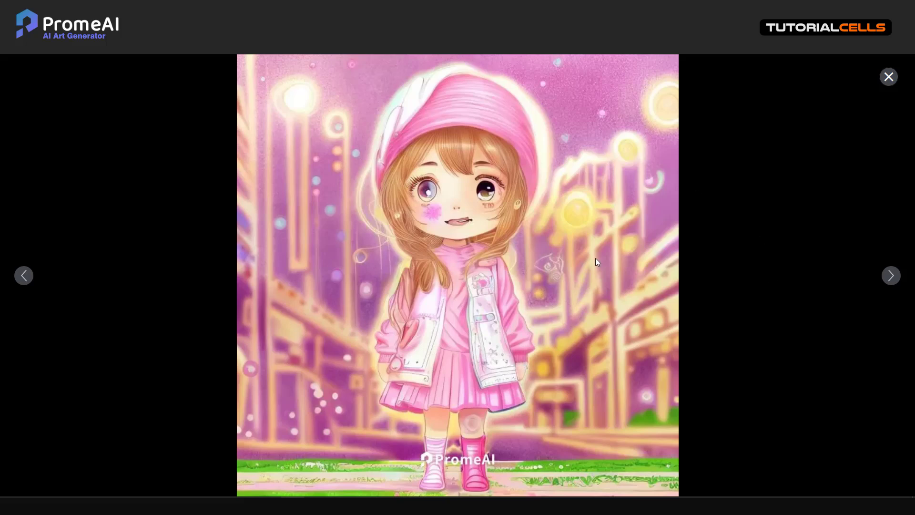
{"action": "left_click", "coordinate": [457, 470]}
{"action": "left_click_drag", "start_coordinate": [459, 282], "coordinate": [510, 274]}
{"action": "left_click_drag", "start_coordinate": [339, 276], "coordinate": [470, 271]}
{"action": "left_click", "coordinate": [888, 77]}
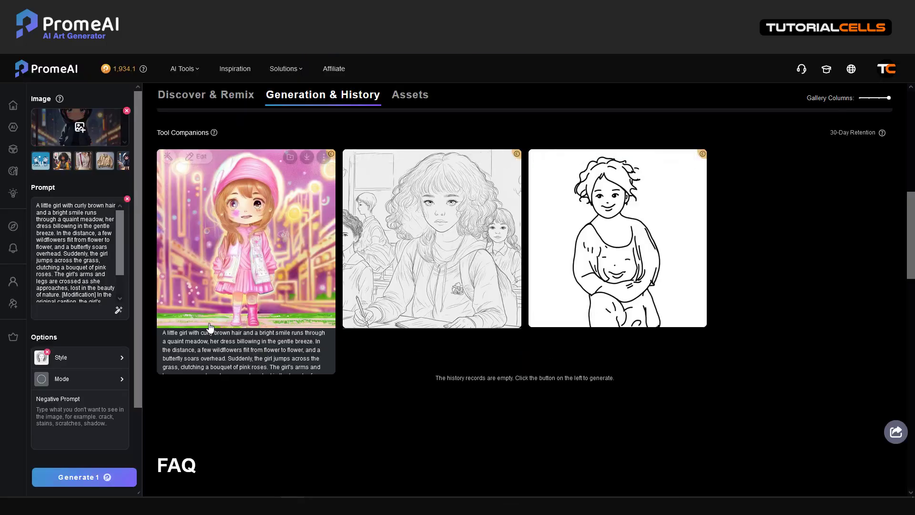
Clear the Prompt box, ready for a new prompt
{"action": "left_click", "coordinate": [127, 199]}
{"action": "left_click", "coordinate": [65, 218]}
{"action": "mouse_move", "coordinate": [474, 266]}
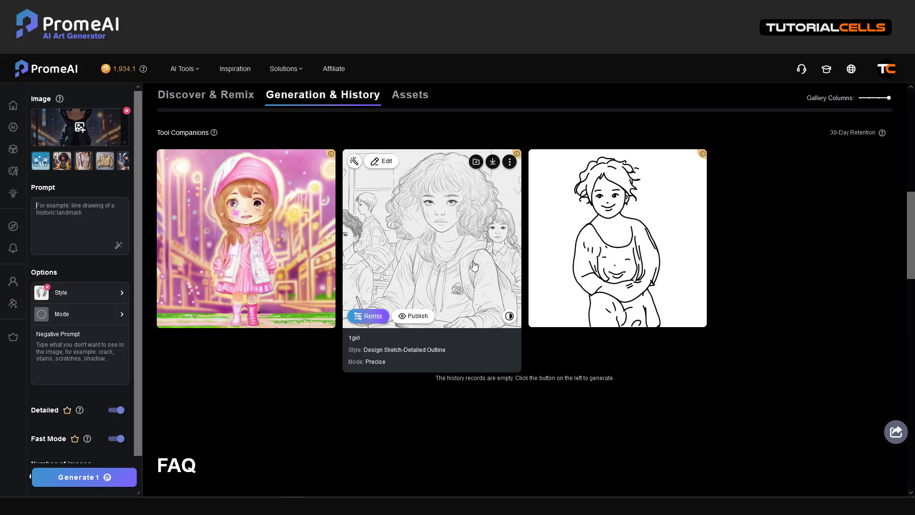
Load the two-men tea example, prompt 'Two men sitting face to face drinking tea.'
{"action": "mouse_move", "coordinate": [305, 273]}
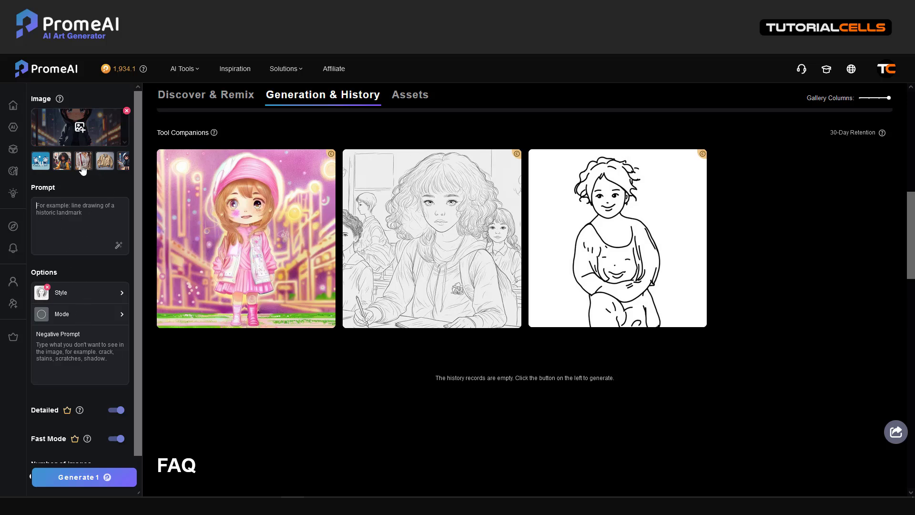
{"action": "left_click", "coordinate": [42, 163]}
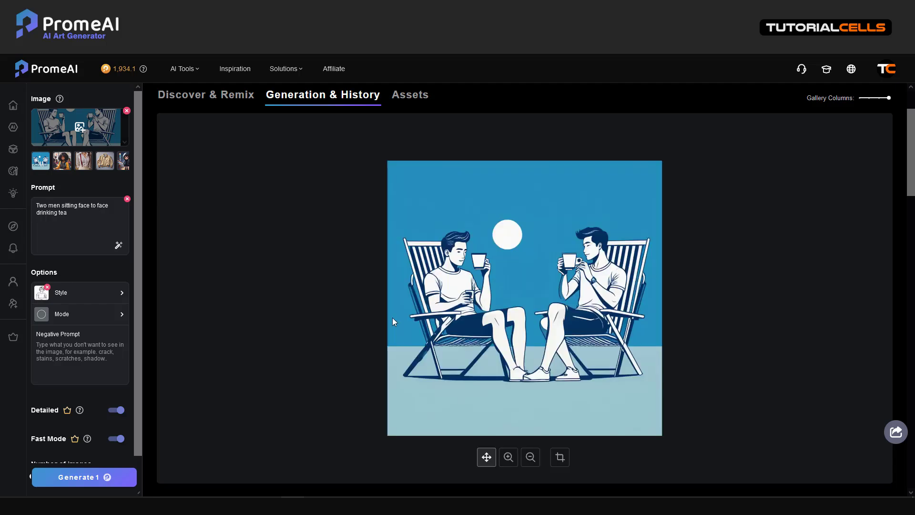
Generate the two-men-drinking-tea sketch in Blueprint style with Outline mode
{"action": "left_click", "coordinate": [62, 302]}
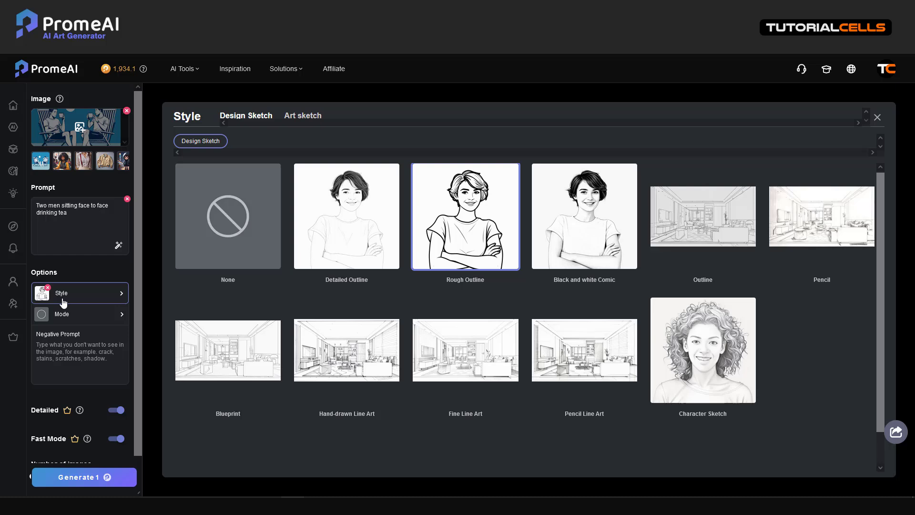
{"action": "left_click", "coordinate": [206, 363]}
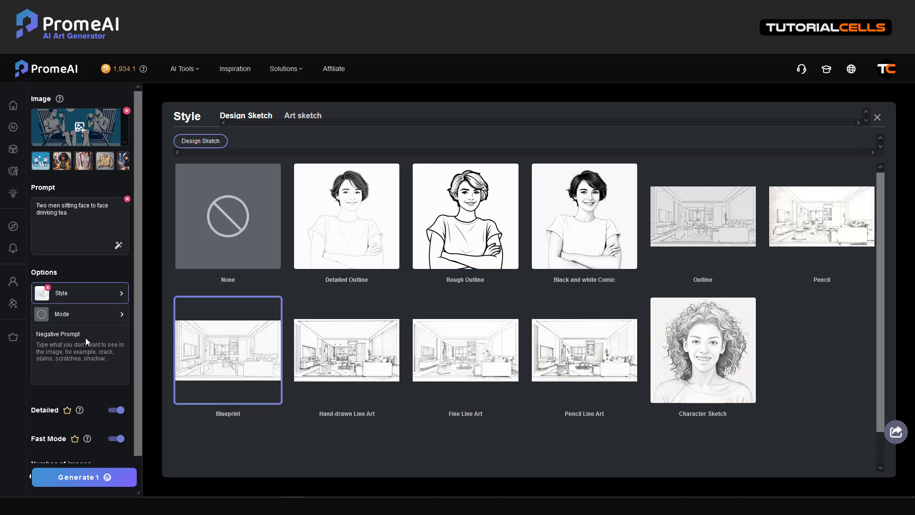
{"action": "left_click", "coordinate": [84, 319]}
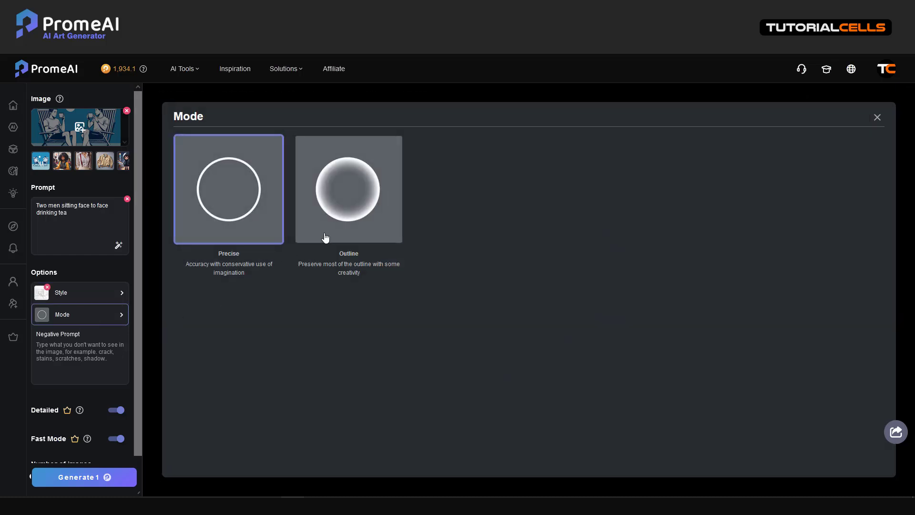
{"action": "left_click", "coordinate": [346, 258]}
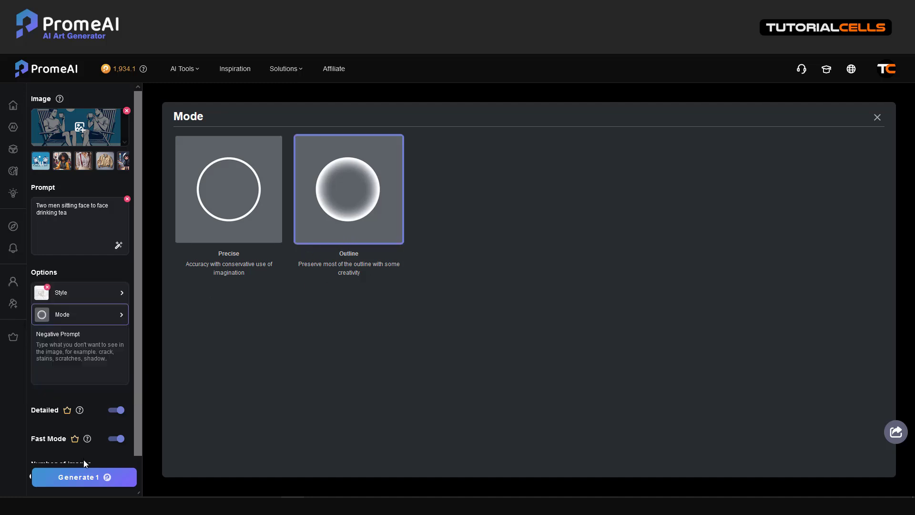
{"action": "left_click", "coordinate": [87, 476]}
{"action": "left_click", "coordinate": [88, 477]}
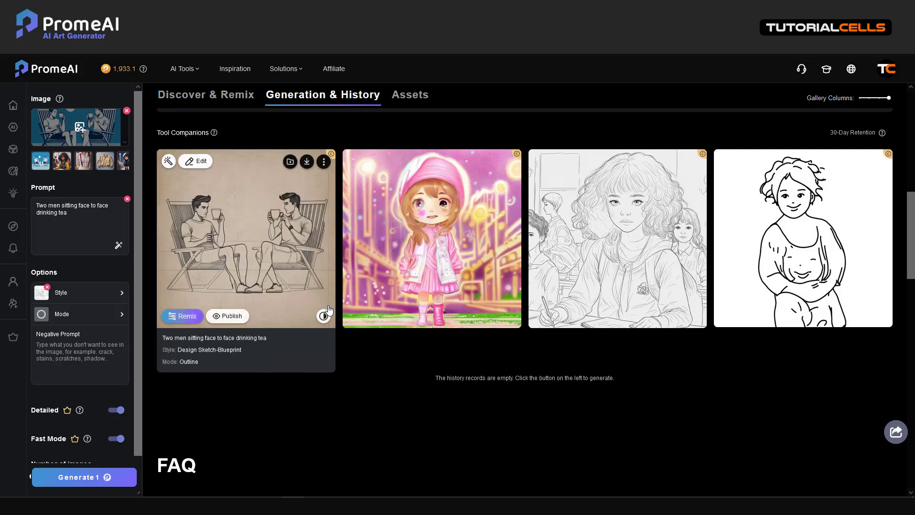
View the blueprint sketch full-screen and compare it with the original using the slider
{"action": "left_click", "coordinate": [276, 271]}
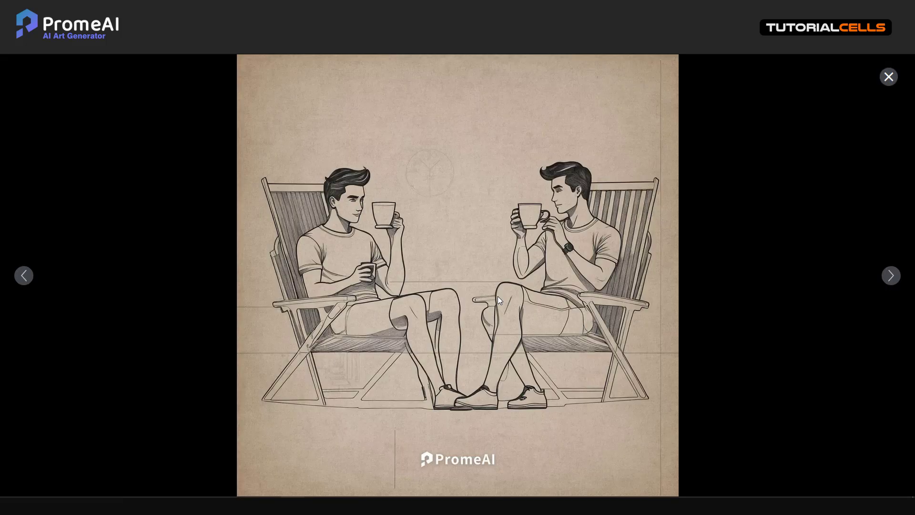
{"action": "left_click", "coordinate": [459, 470]}
{"action": "mouse_move", "coordinate": [457, 274]}
{"action": "left_mouse_down"}
{"action": "mouse_move", "coordinate": [676, 274]}
{"action": "mouse_move", "coordinate": [253, 265]}
{"action": "mouse_move", "coordinate": [685, 249]}
{"action": "mouse_move", "coordinate": [380, 265]}
{"action": "mouse_move", "coordinate": [261, 258]}
{"action": "mouse_move", "coordinate": [703, 275]}
{"action": "mouse_move", "coordinate": [338, 276]}
{"action": "left_mouse_up"}
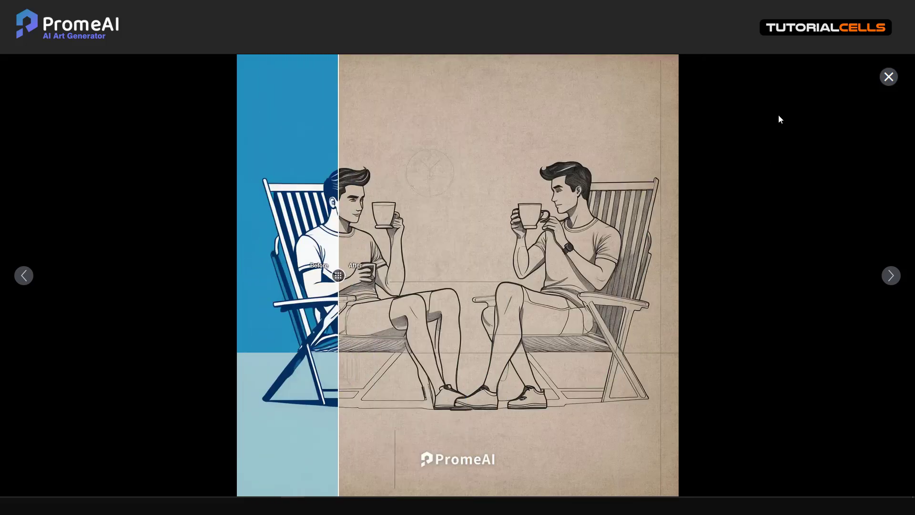
{"action": "left_click", "coordinate": [888, 76]}
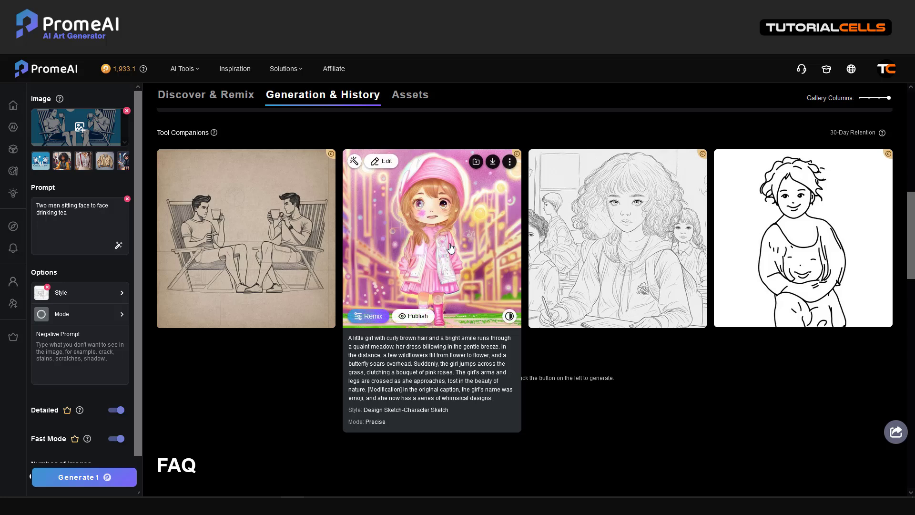
Open the promeai.pro link from the expanded YouTube video description
{"action": "scroll", "coordinate": [81, 310], "scroll_direction": "down", "scroll_amount": 1}
{"action": "scroll", "coordinate": [102, 305], "scroll_direction": "up", "scroll_amount": 1}
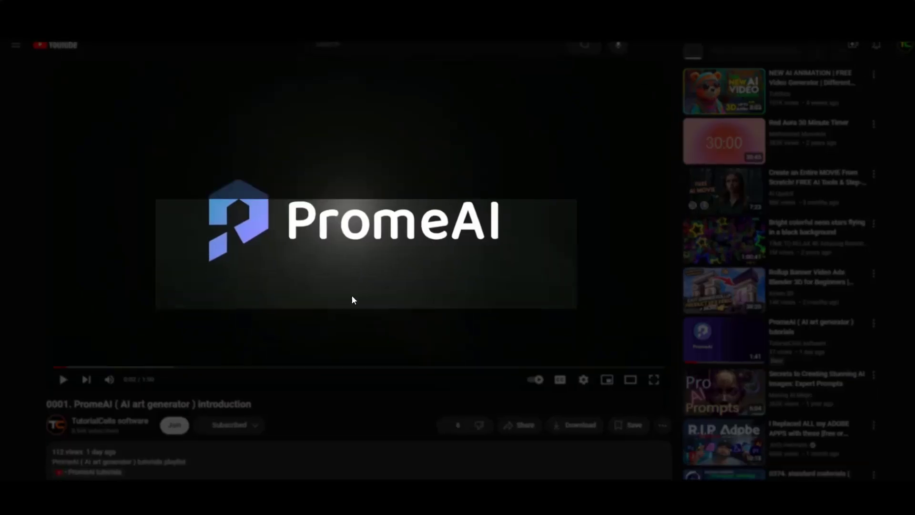
{"action": "scroll", "coordinate": [352, 299], "scroll_direction": "down", "scroll_amount": 5}
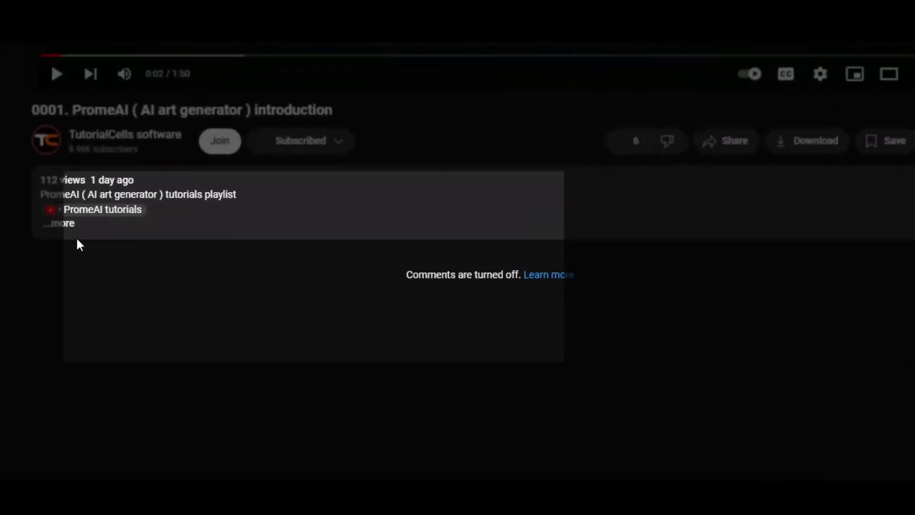
{"action": "left_click", "coordinate": [69, 208]}
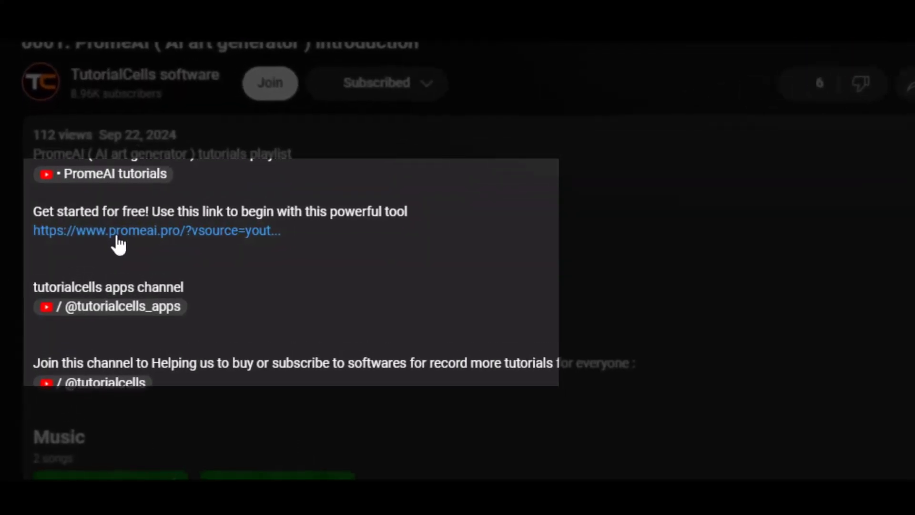
{"action": "left_click", "coordinate": [107, 231]}
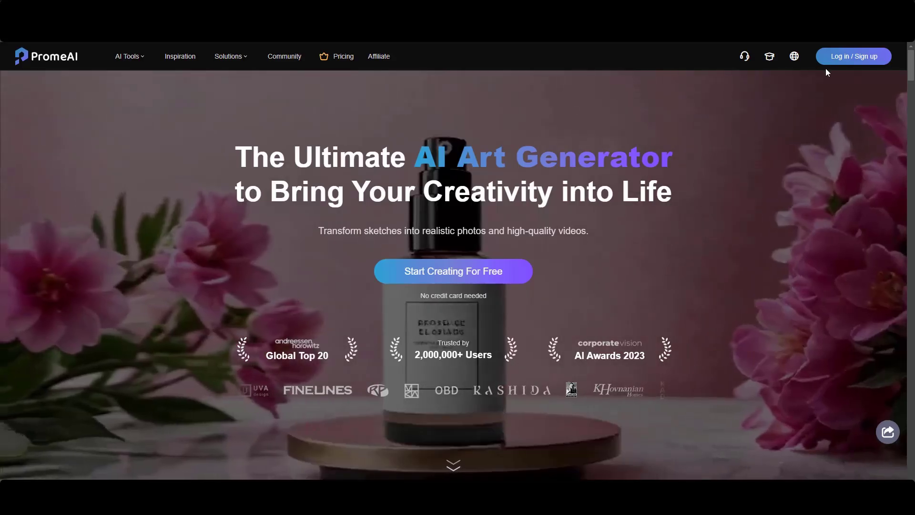
Sign up to PromeAI with a Google account via Continue with Google
{"action": "left_click", "coordinate": [838, 56]}
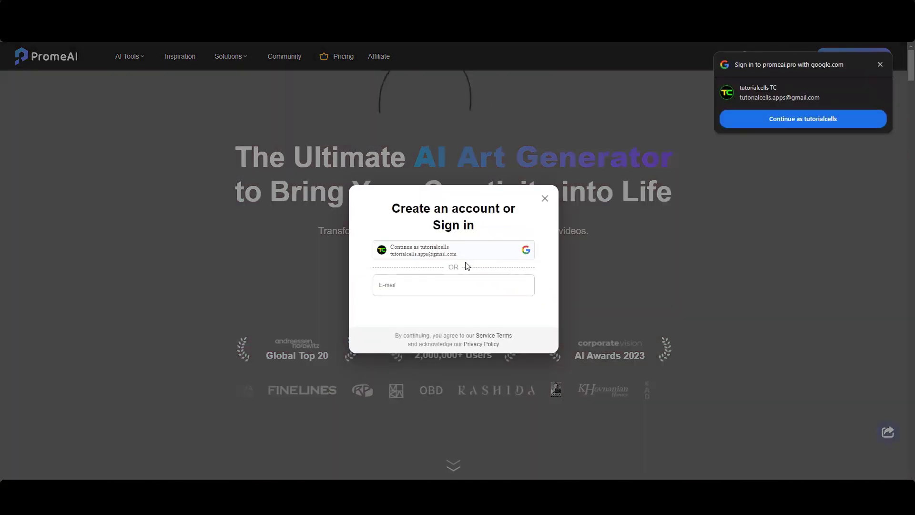
{"action": "left_click", "coordinate": [463, 259]}
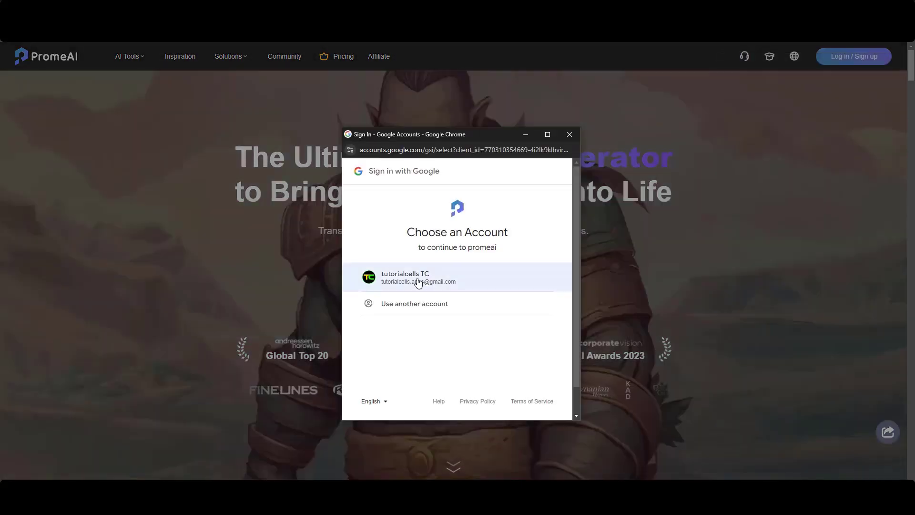
{"action": "left_click", "coordinate": [418, 281]}
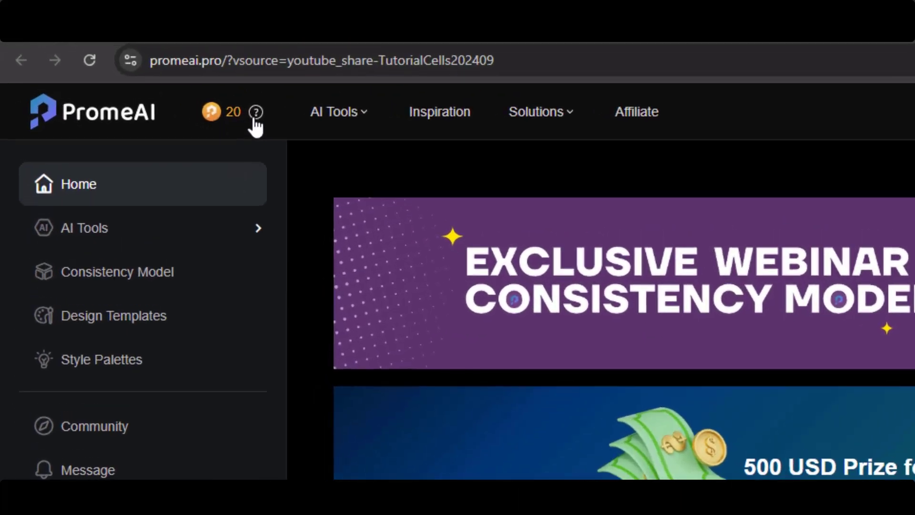
Browse the monthly membership plans, then redeem a gift code on the Redeem a Code page
{"action": "mouse_move", "coordinate": [127, 58]}
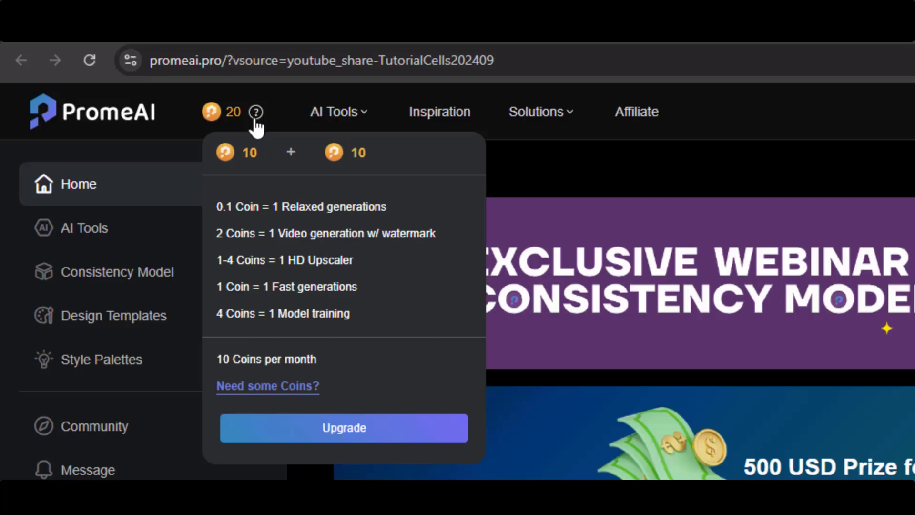
{"action": "left_click", "coordinate": [260, 387]}
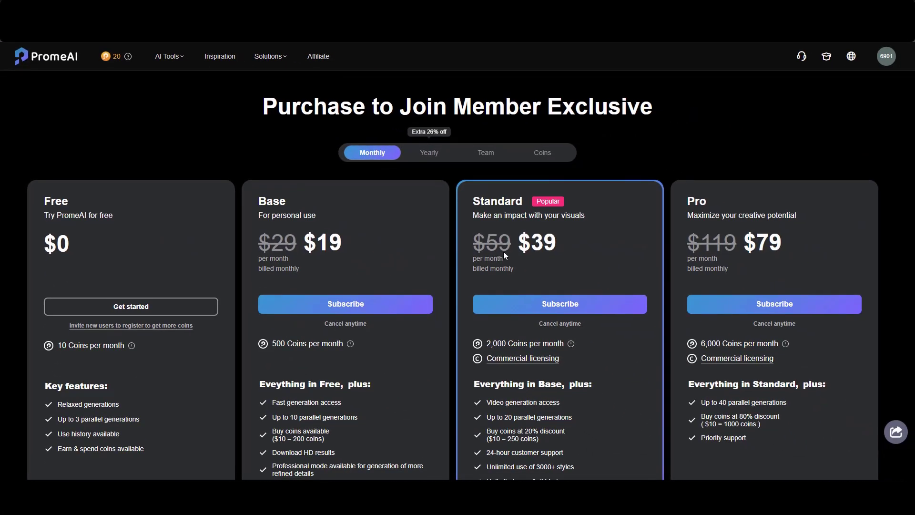
{"action": "scroll", "coordinate": [503, 250], "scroll_direction": "down", "scroll_amount": 2}
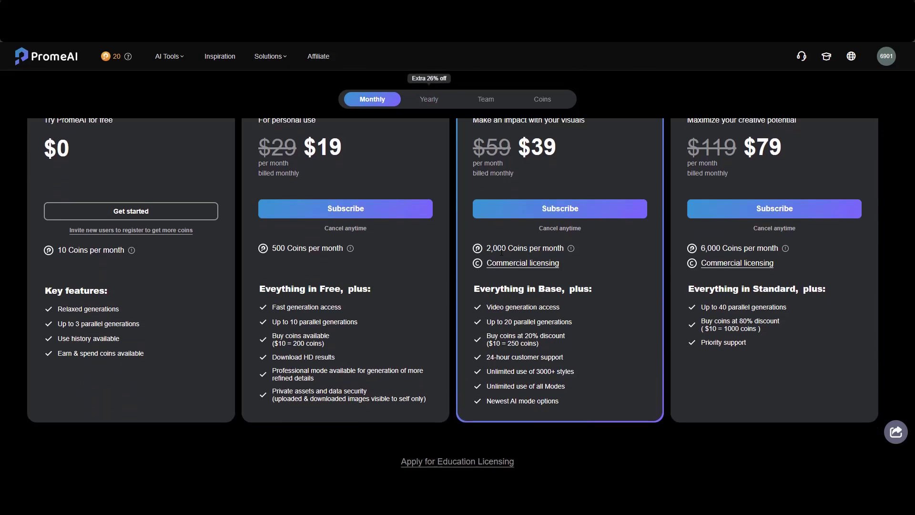
{"action": "scroll", "coordinate": [497, 253], "scroll_direction": "down", "scroll_amount": 1}
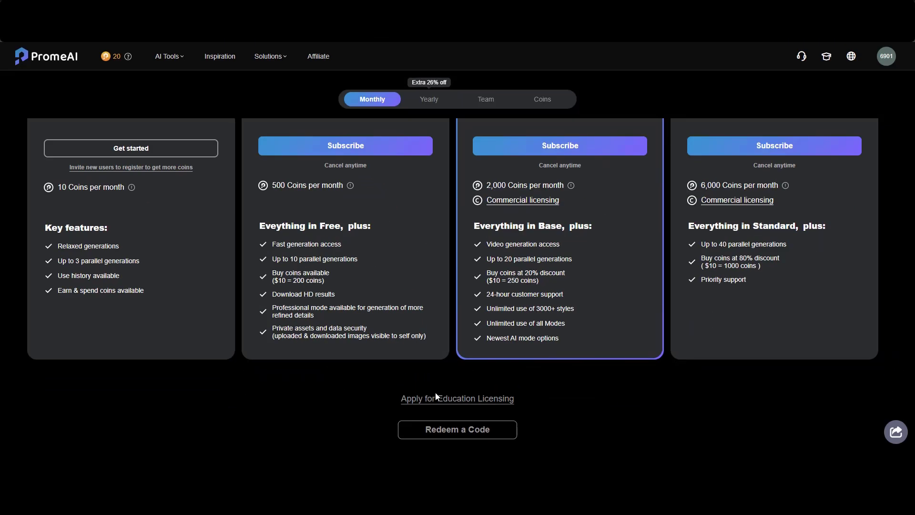
{"action": "left_click", "coordinate": [441, 434]}
{"action": "left_click", "coordinate": [551, 283]}
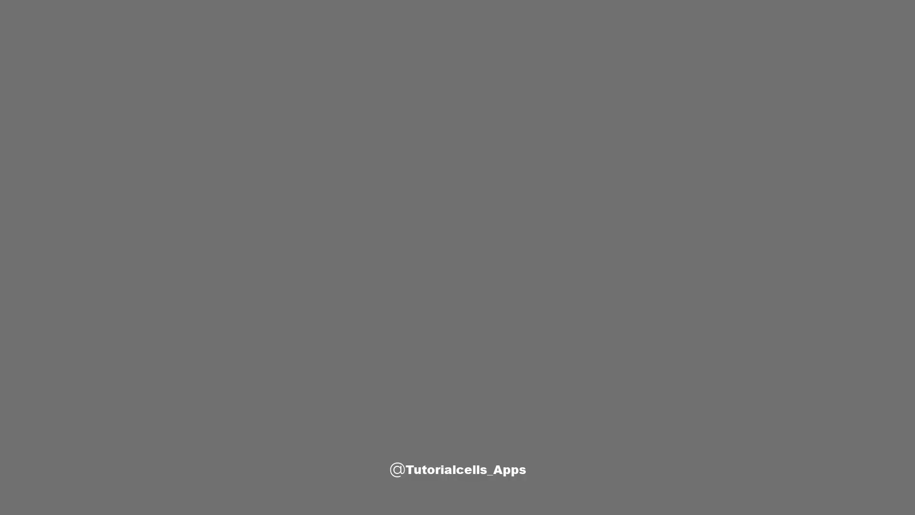